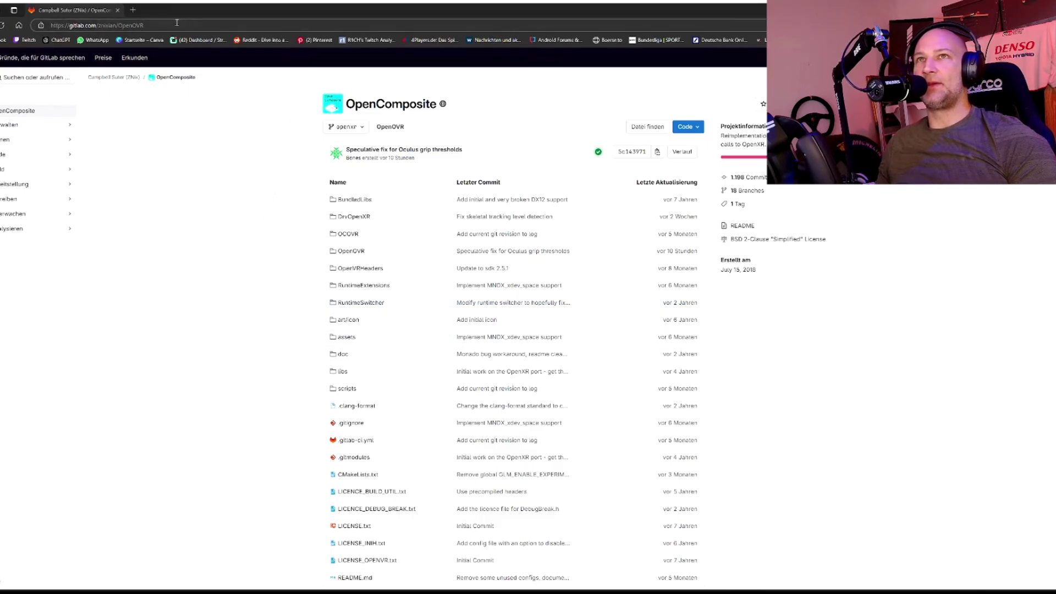
Step: Download the OpenComposite Launcher from the System-wide installation section of the OpenComposite project page
scroll(287, 363, "down", 15)
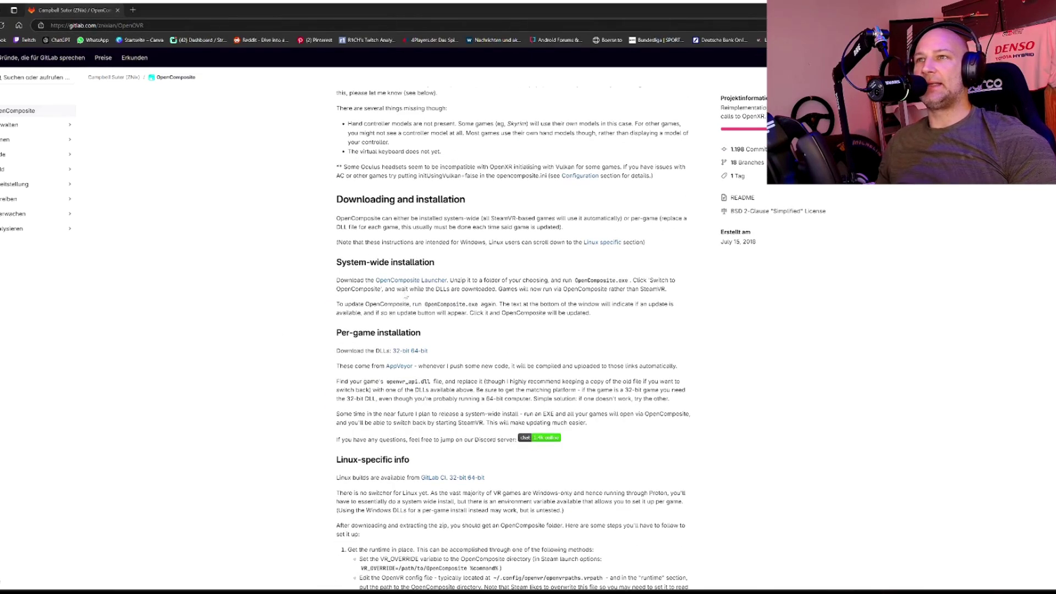
left_click_drag(342, 262, 428, 263)
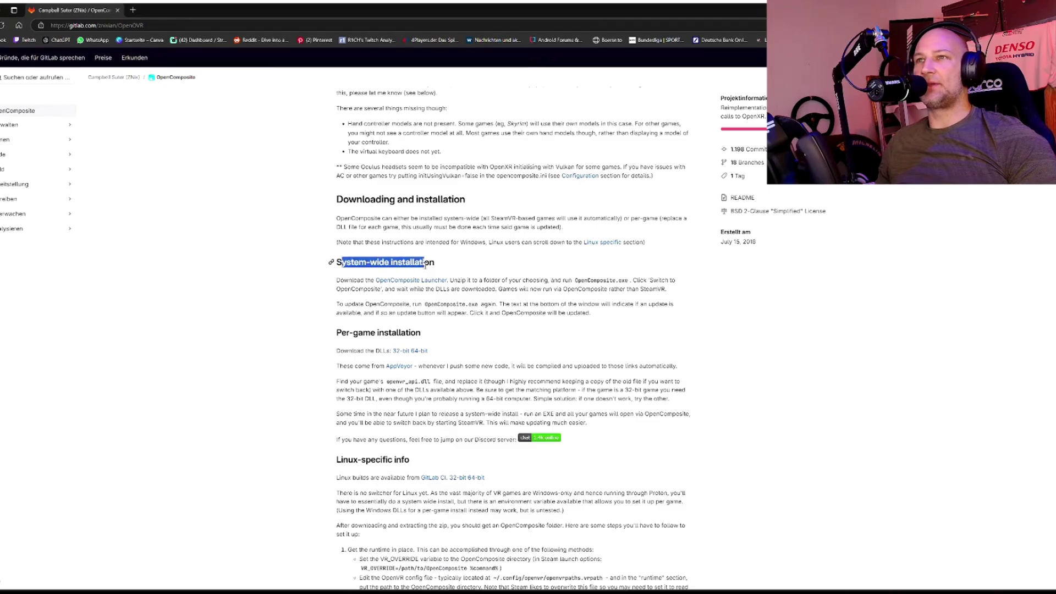
left_click(346, 281)
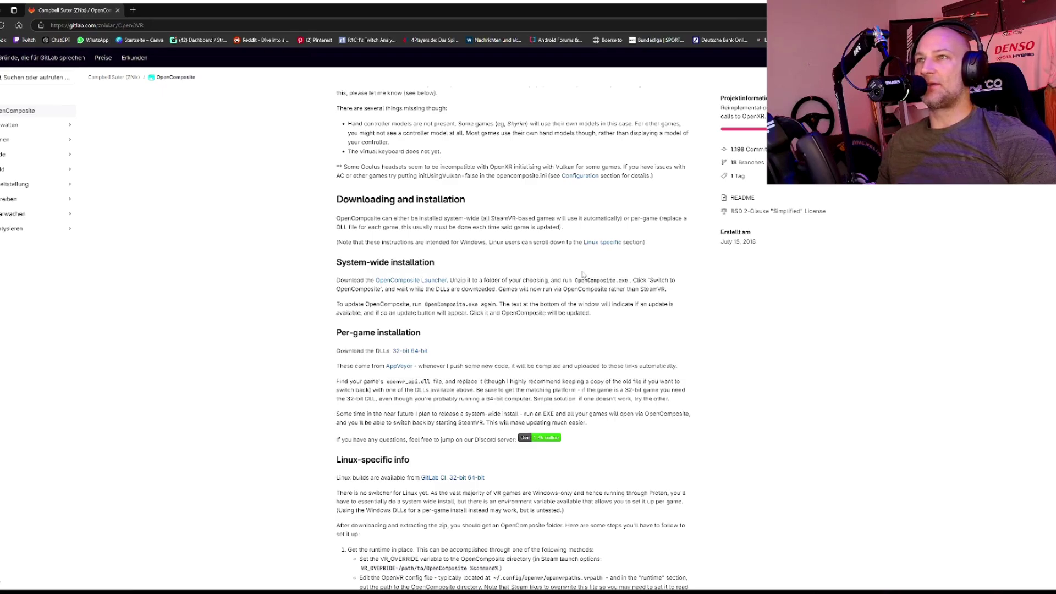
left_click(388, 282)
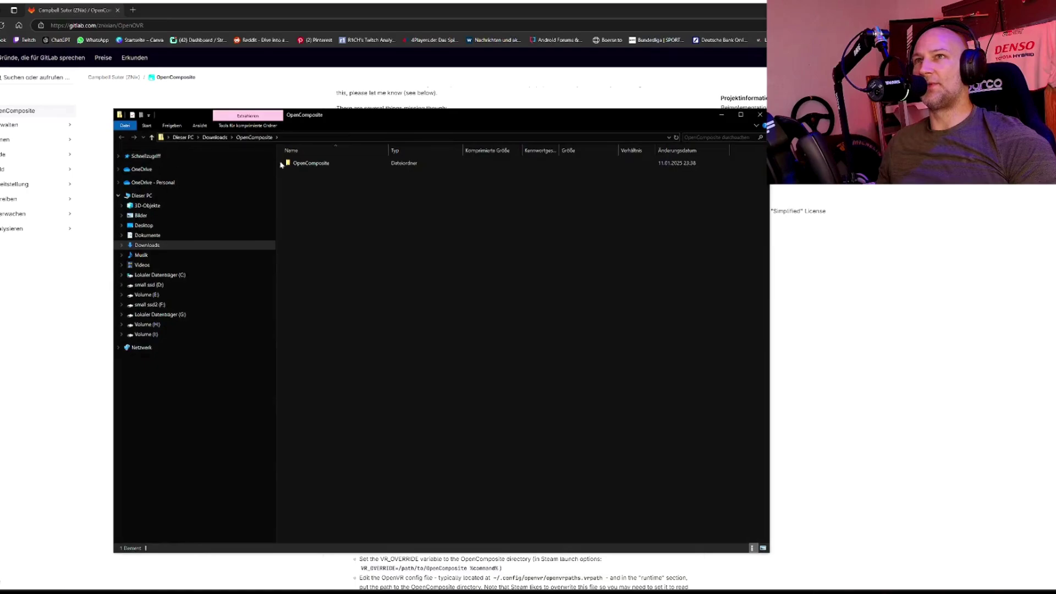
Step: View the OpenComposite folder inside the downloaded archive, and launch the OpenComposite application from the OpenComposite folder on the Desktop
double_click(301, 164)
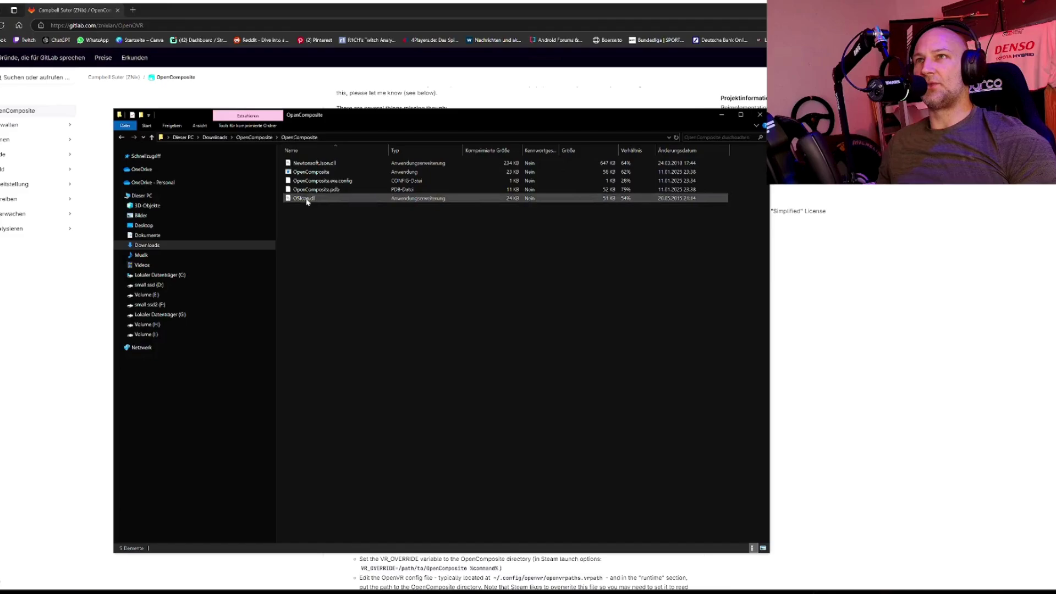
left_click(145, 226)
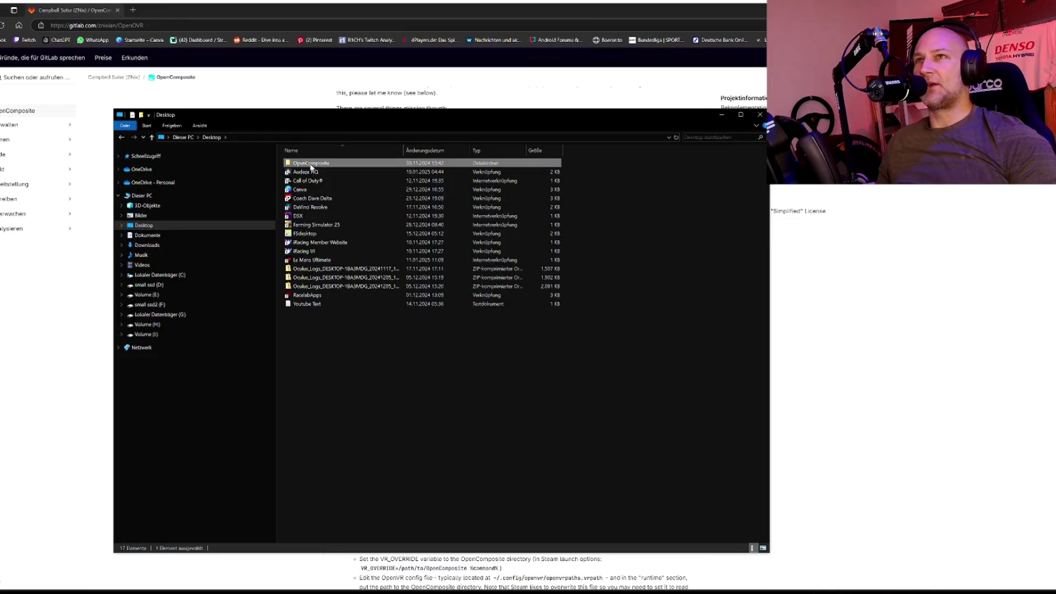
double_click(311, 164)
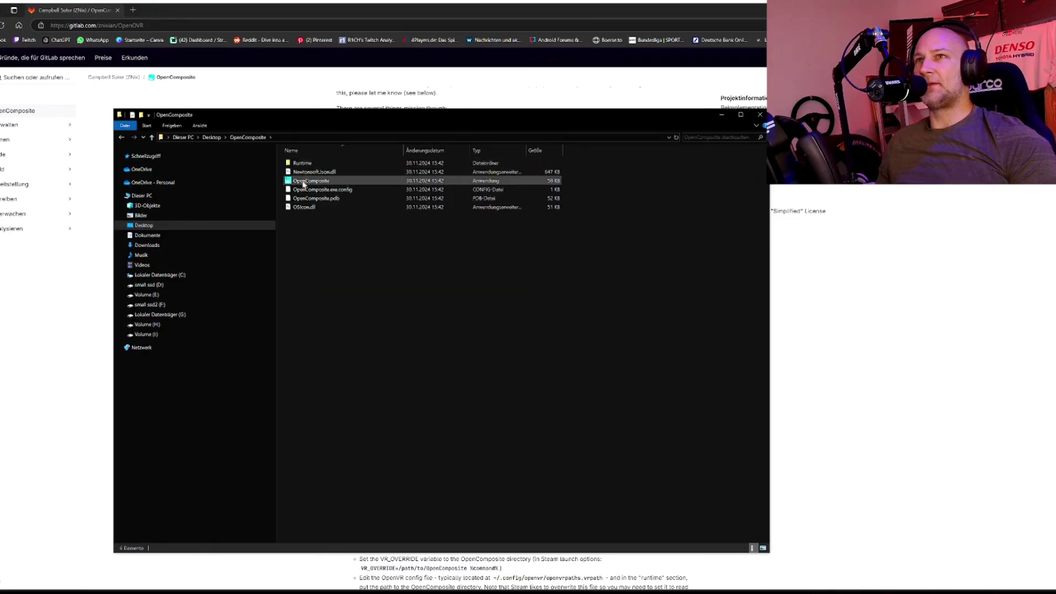
double_click(307, 182)
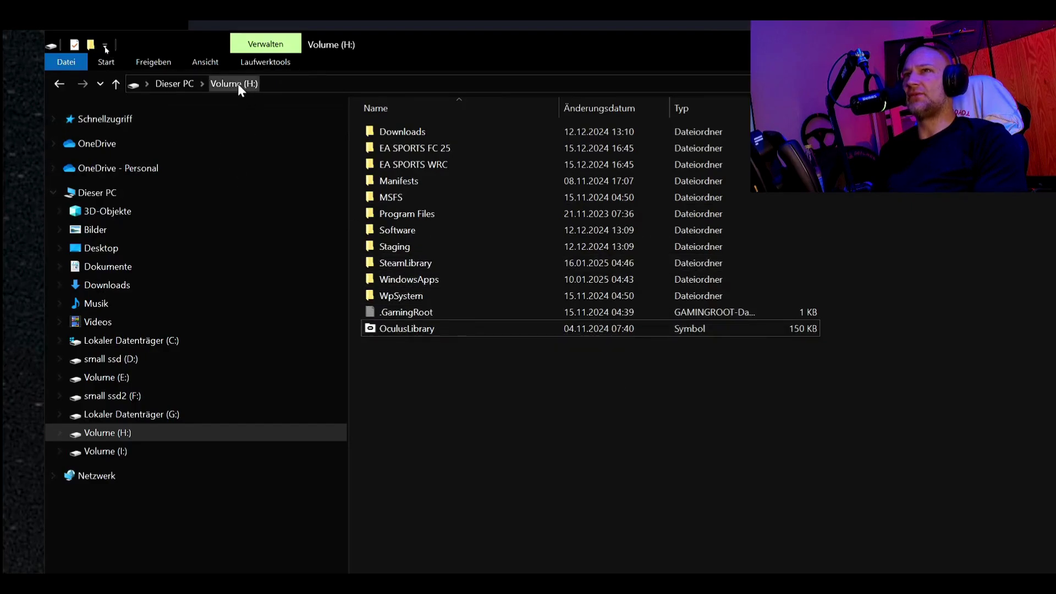
Step: Open the Le Mans Ultimate player folder at H:\SteamLibrary\steamapps\common\Le Mans Ultimate\UserData\player
double_click(427, 264)
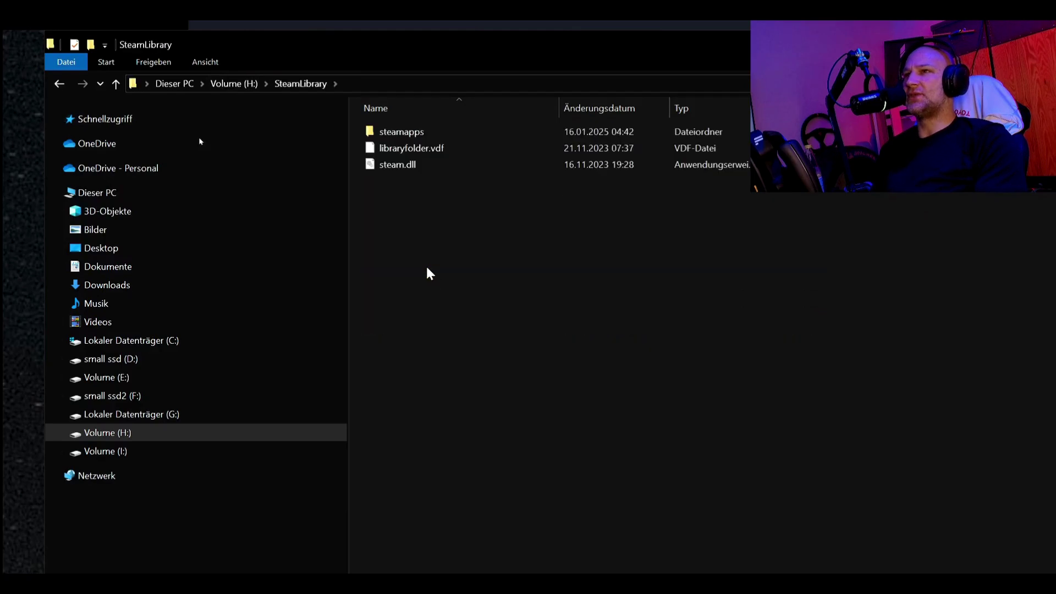
double_click(404, 133)
double_click(407, 132)
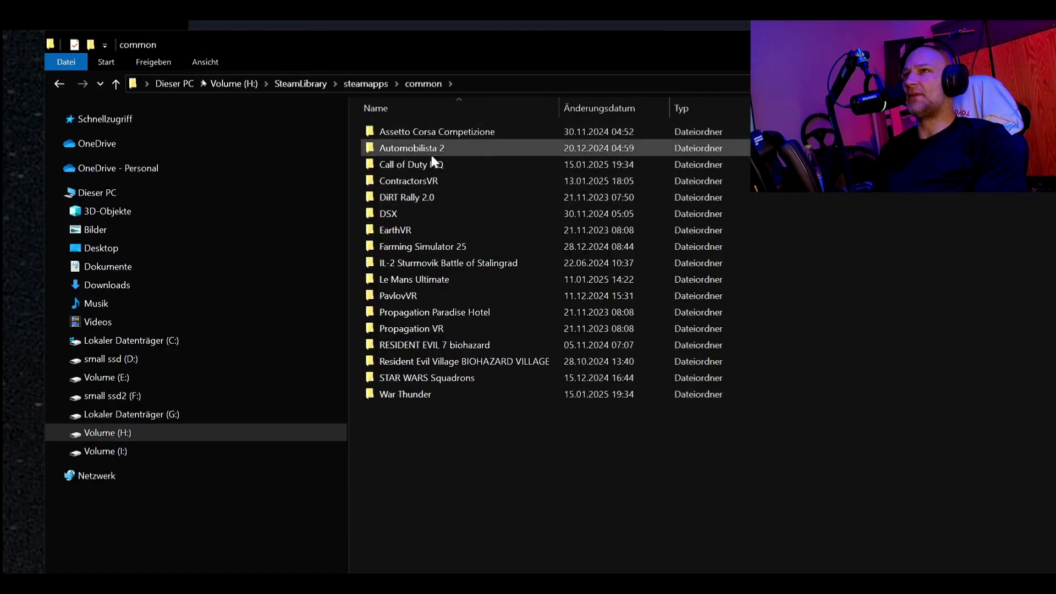
double_click(414, 280)
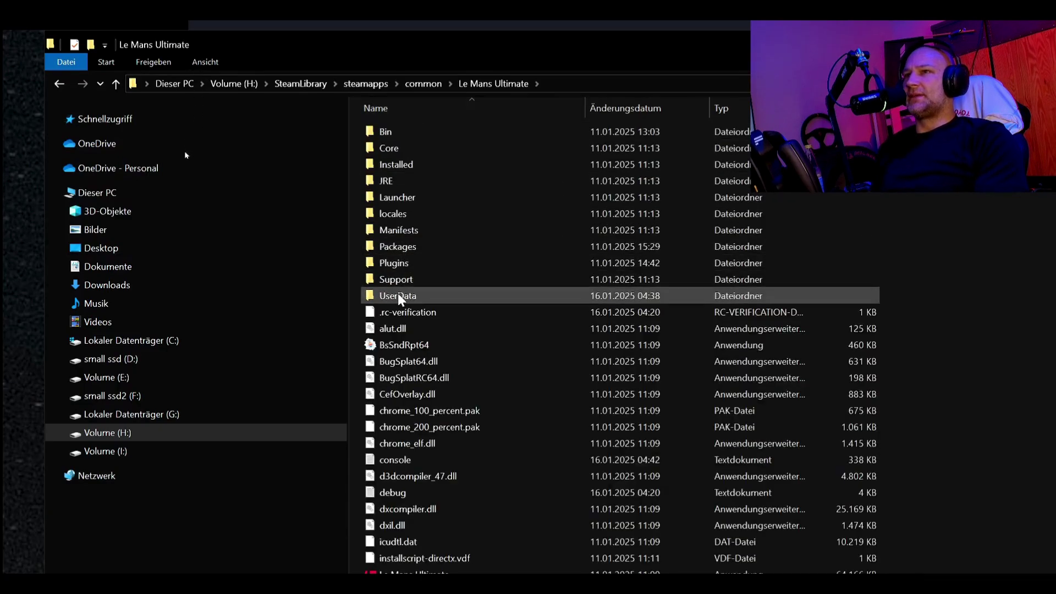
double_click(398, 295)
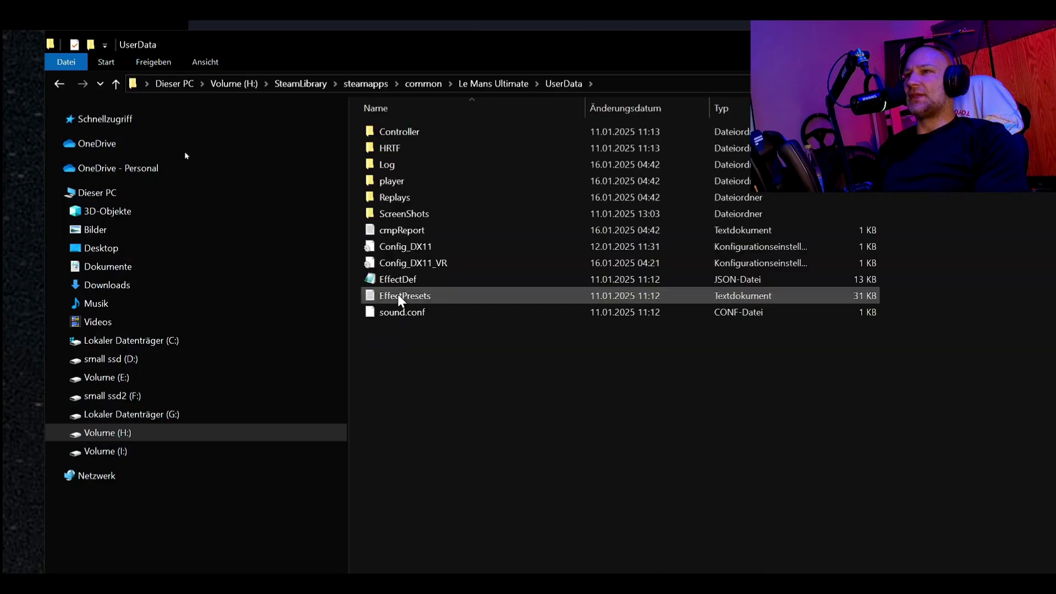
double_click(394, 181)
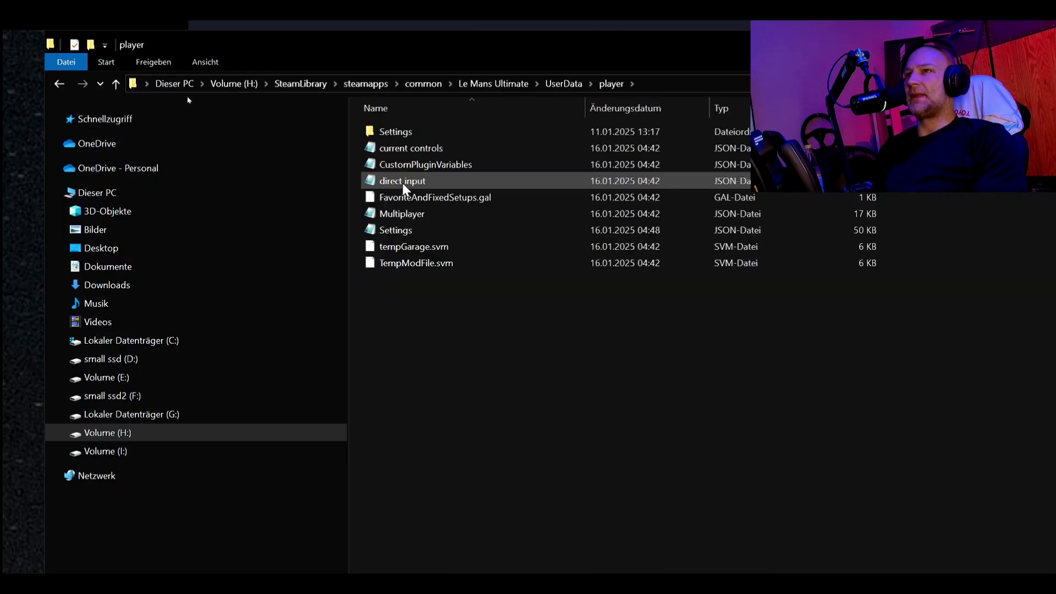
Step: Open the Settings JSON file from the player folder with Editor and reposition its window
right_click(402, 230)
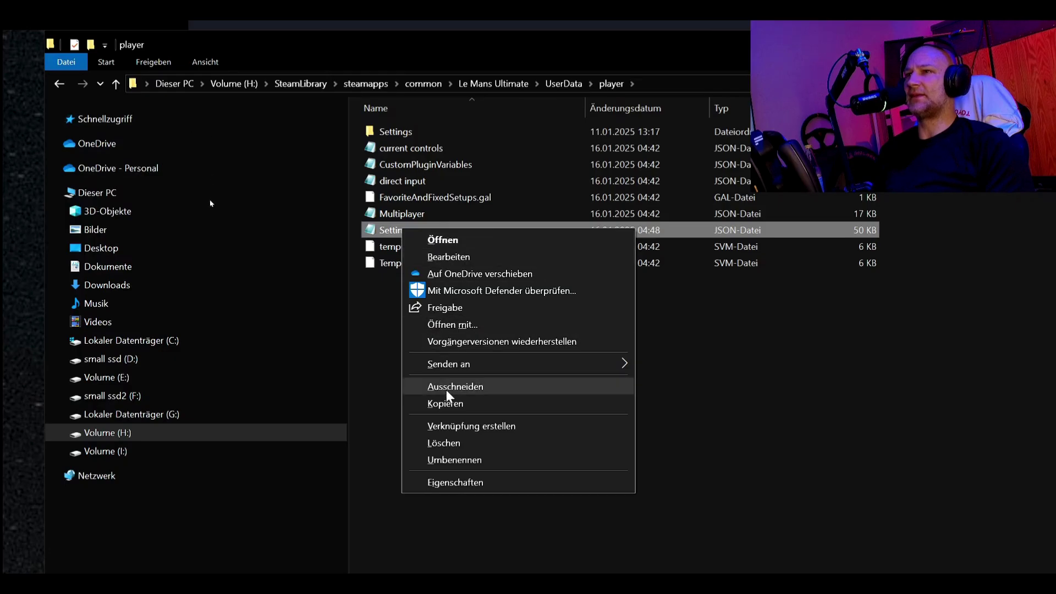
left_click(462, 328)
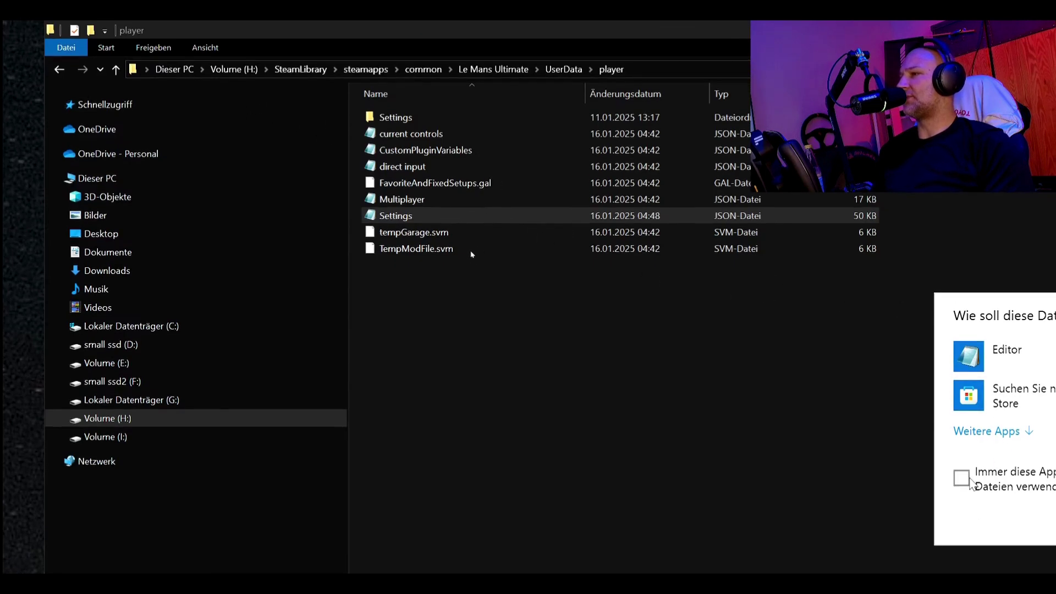
left_click(1007, 352)
key("Return")
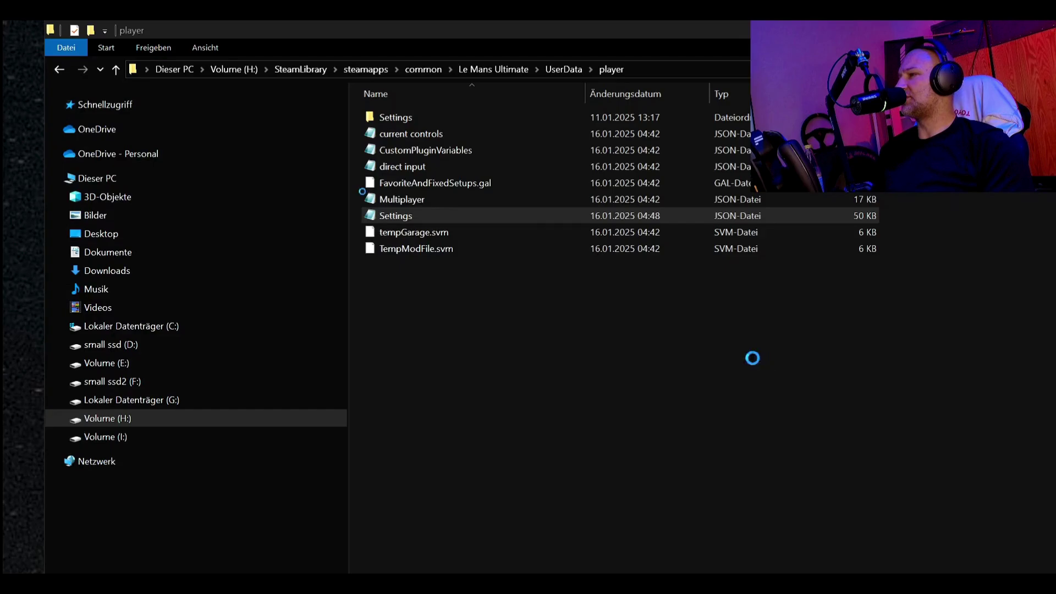
left_click_drag(538, 185, 215, 33)
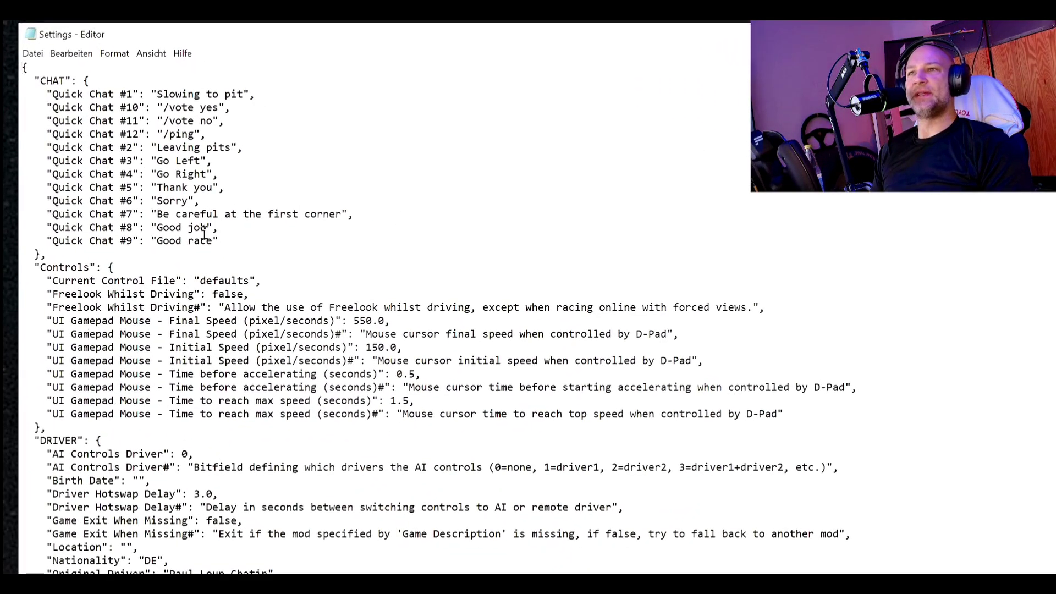
Step: Search the Settings file downward for "Rear" and close the search
scroll(283, 314, "down", 5)
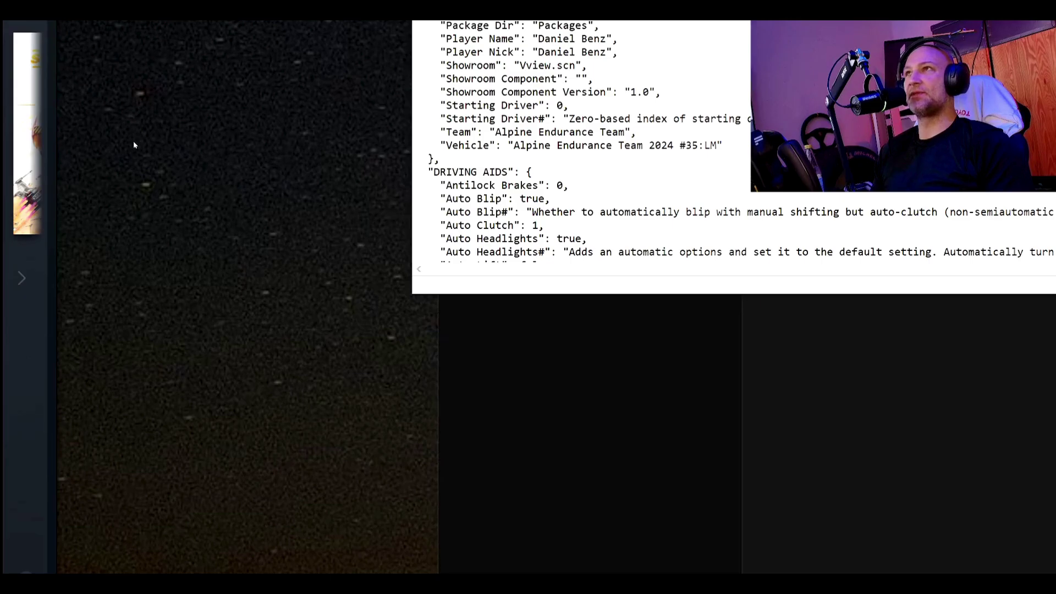
key("ctrl+f")
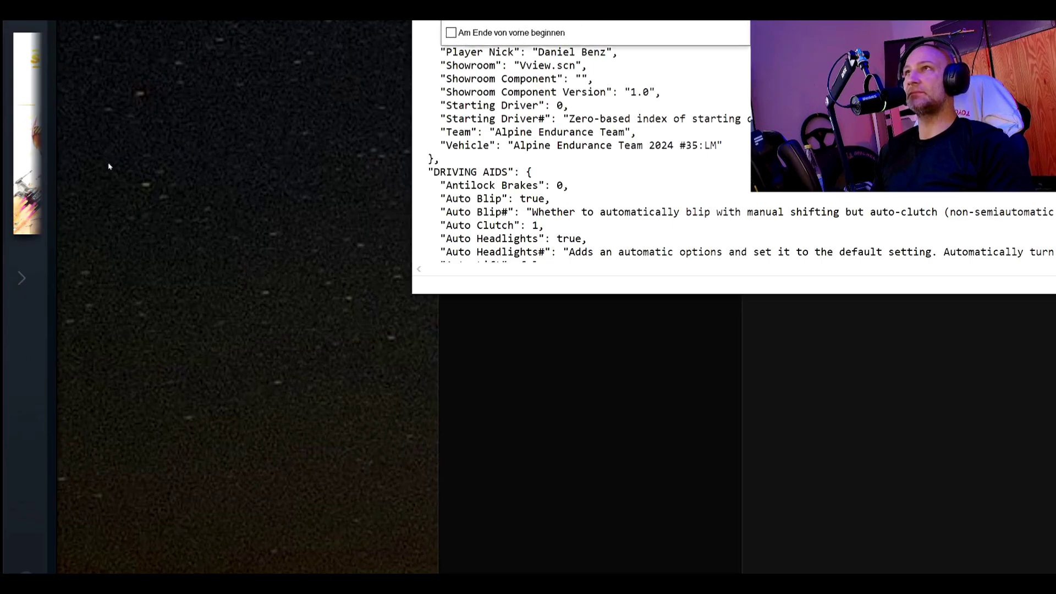
left_click(550, 185)
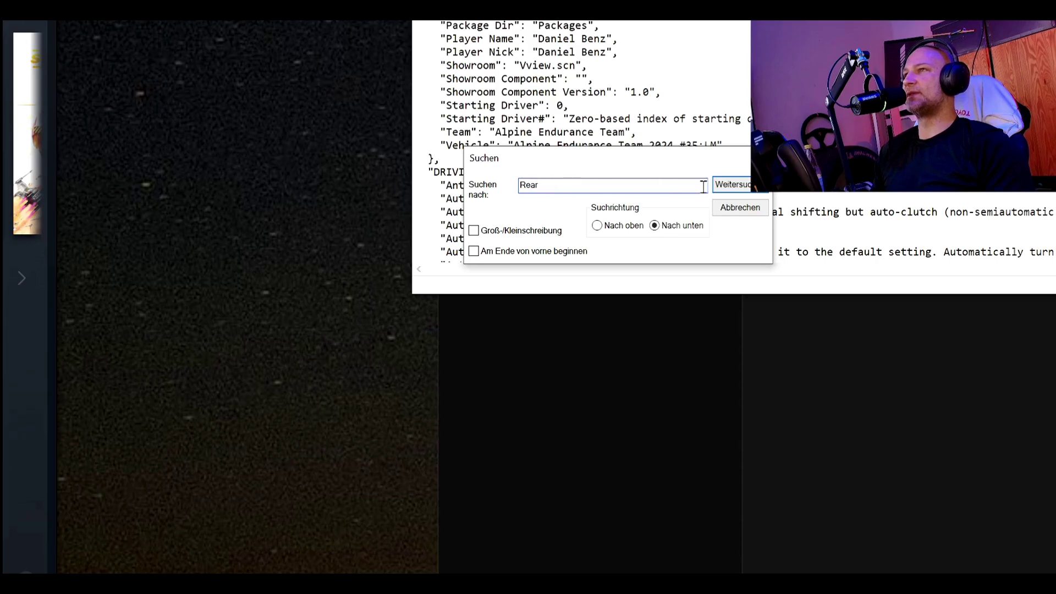
left_click(756, 189)
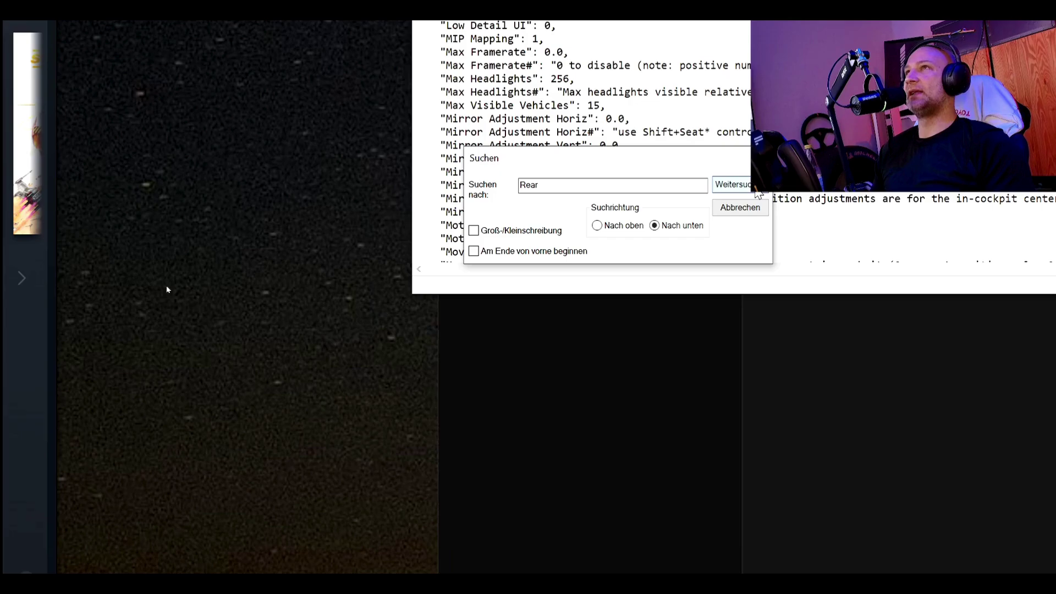
left_click(757, 190)
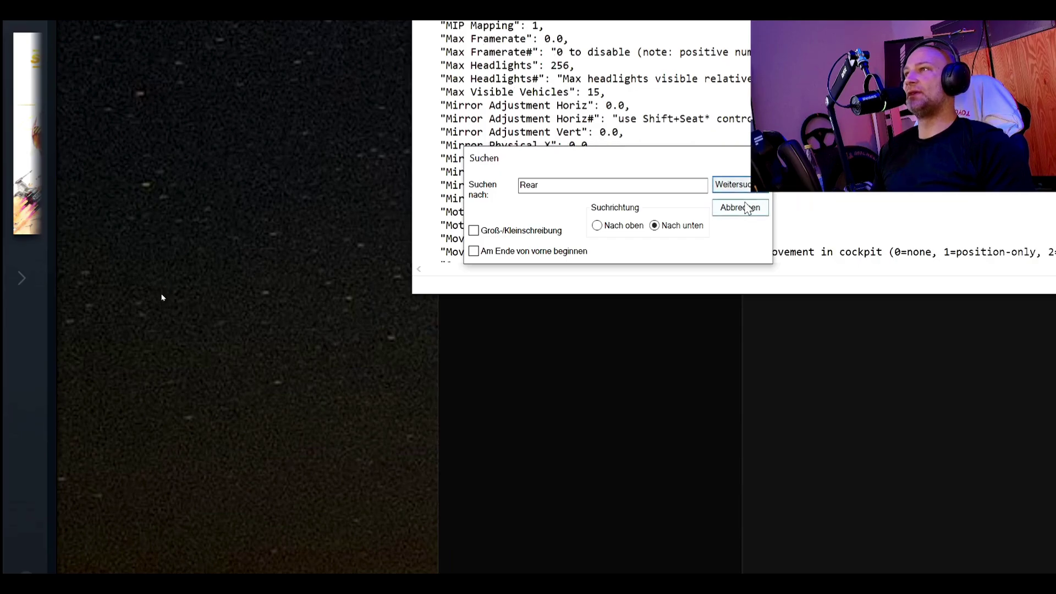
left_click(746, 207)
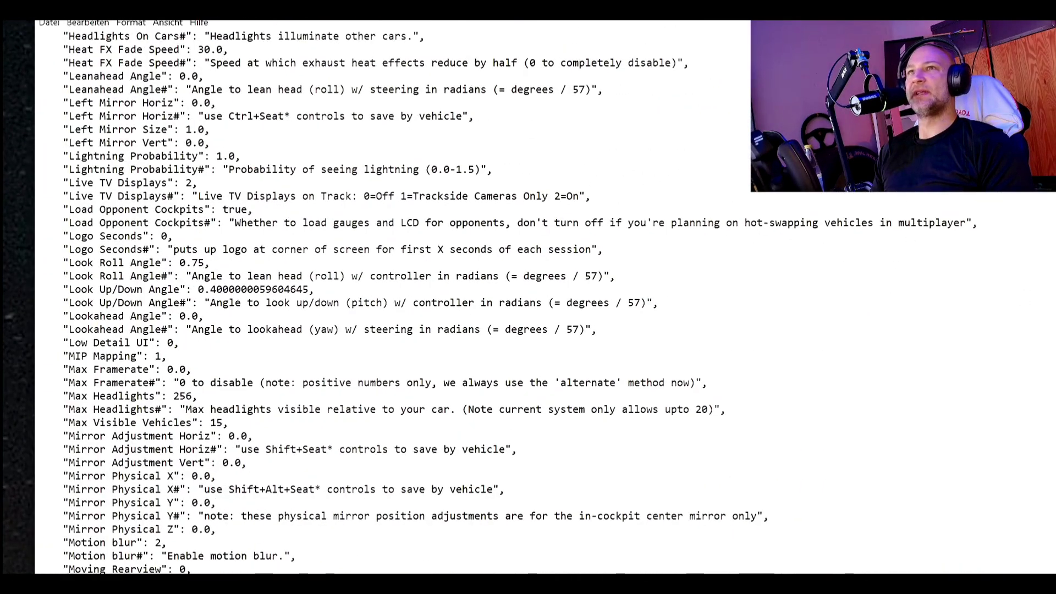
Step: Find the Rearview_Back_Clip entry in the Settings file and examine its mirror back plane distance value
scroll(245, 148, "down", 8)
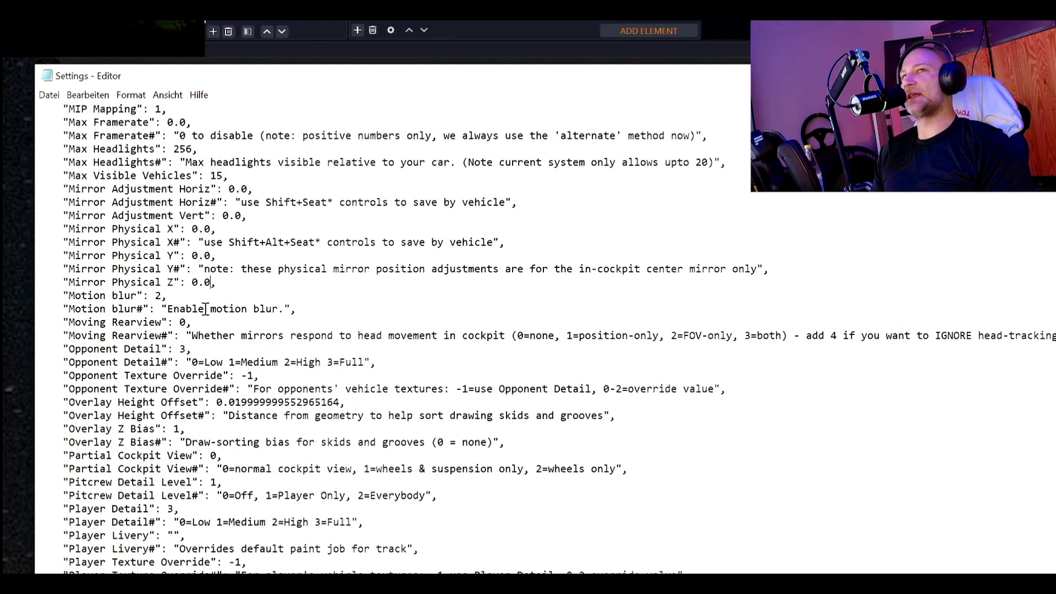
scroll(205, 309, "down", 8)
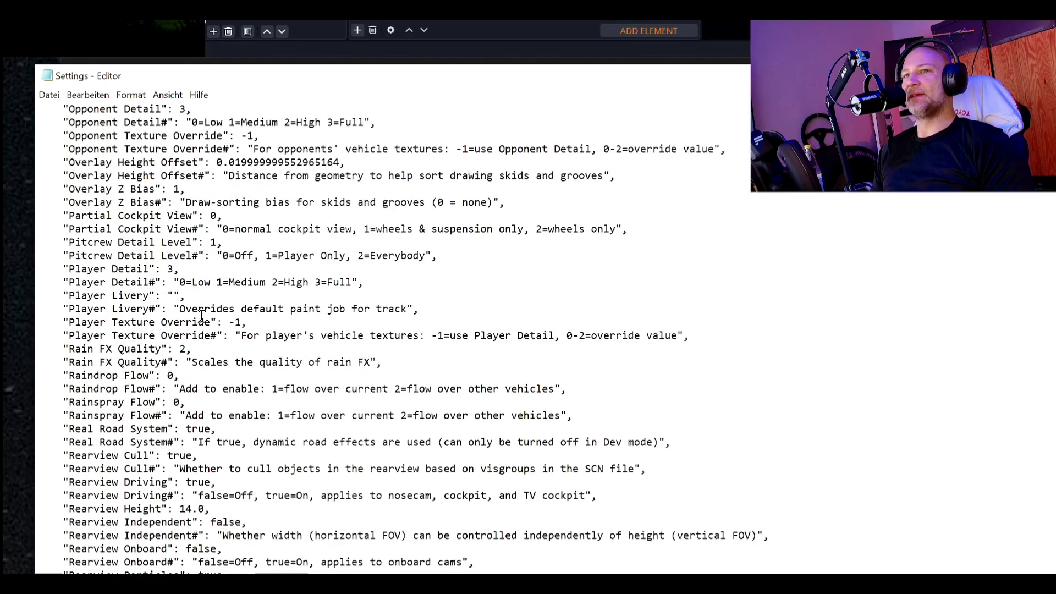
scroll(199, 318, "down", 3)
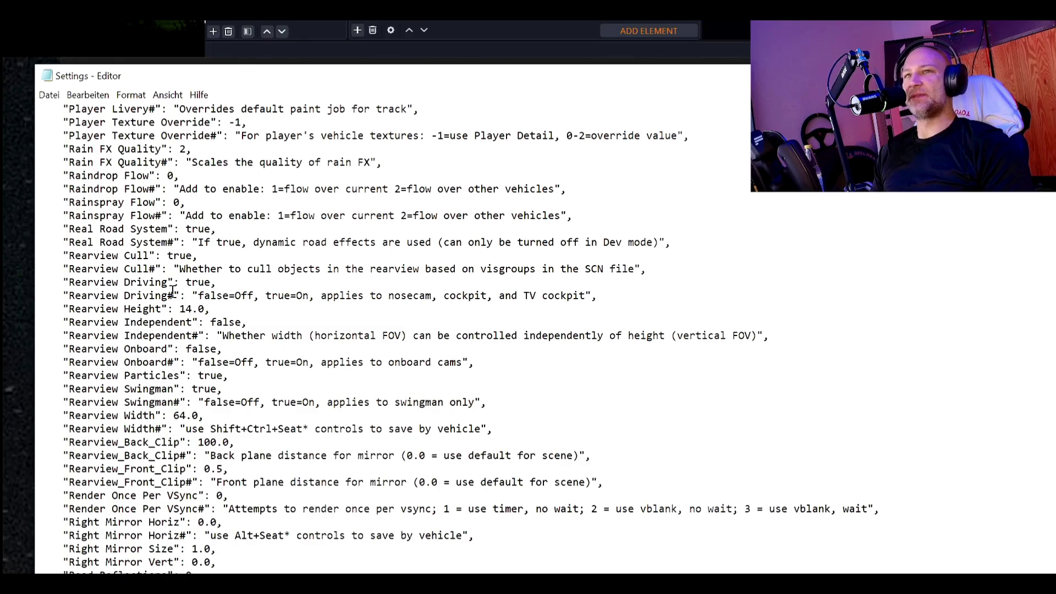
scroll(130, 348, "down", 2)
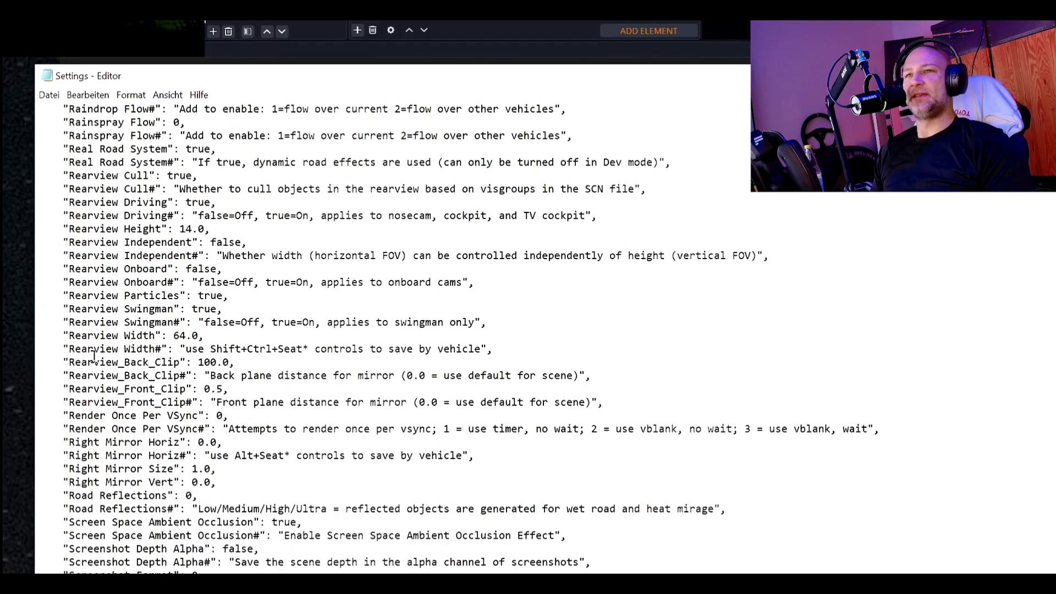
left_click_drag(88, 366, 219, 364)
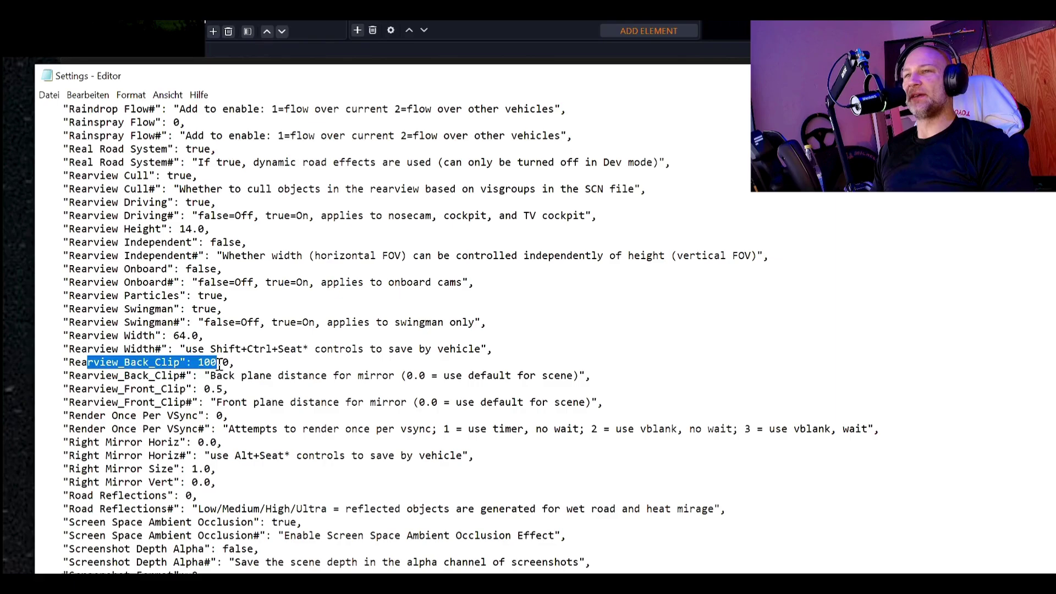
left_click(210, 364)
left_click_drag(130, 364, 175, 364)
double_click(201, 362)
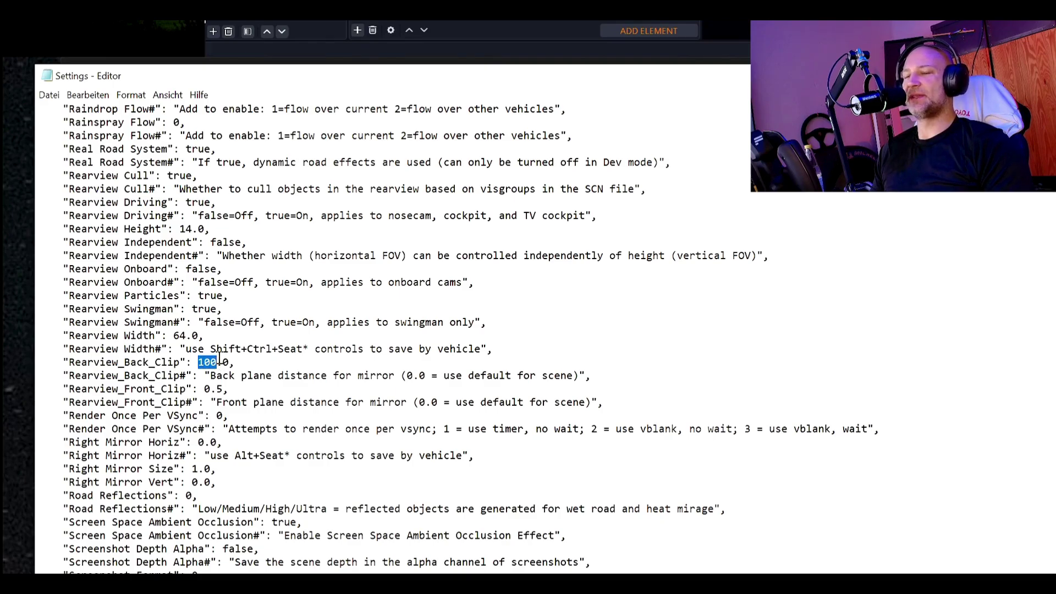
left_click(218, 361)
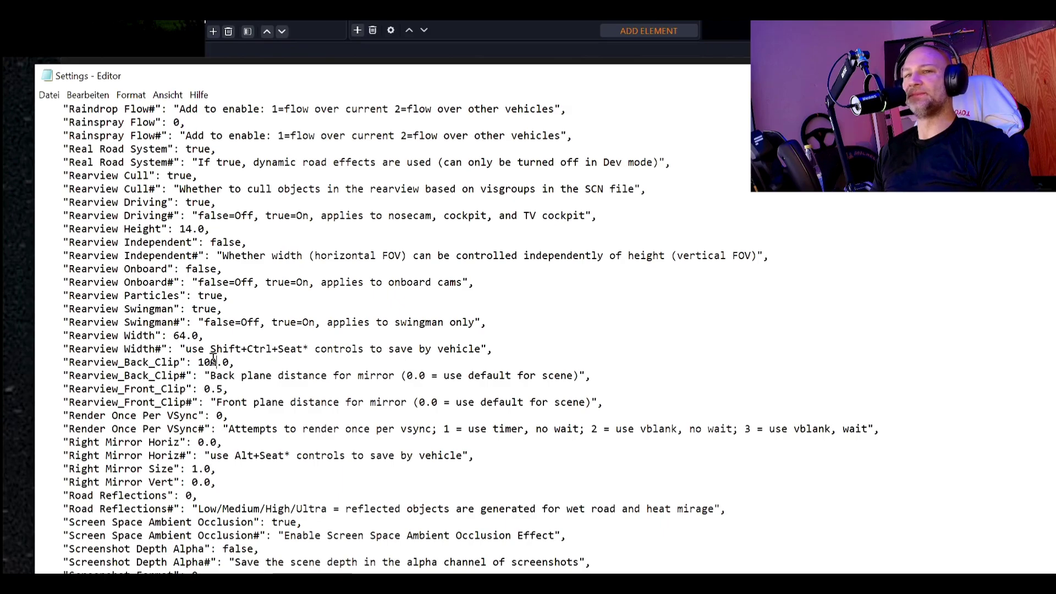
Step: Find the Virtual Rearview In Cockpit entry further down the Settings file and examine its value
scroll(214, 359, "down", 3)
scroll(213, 358, "down", 9)
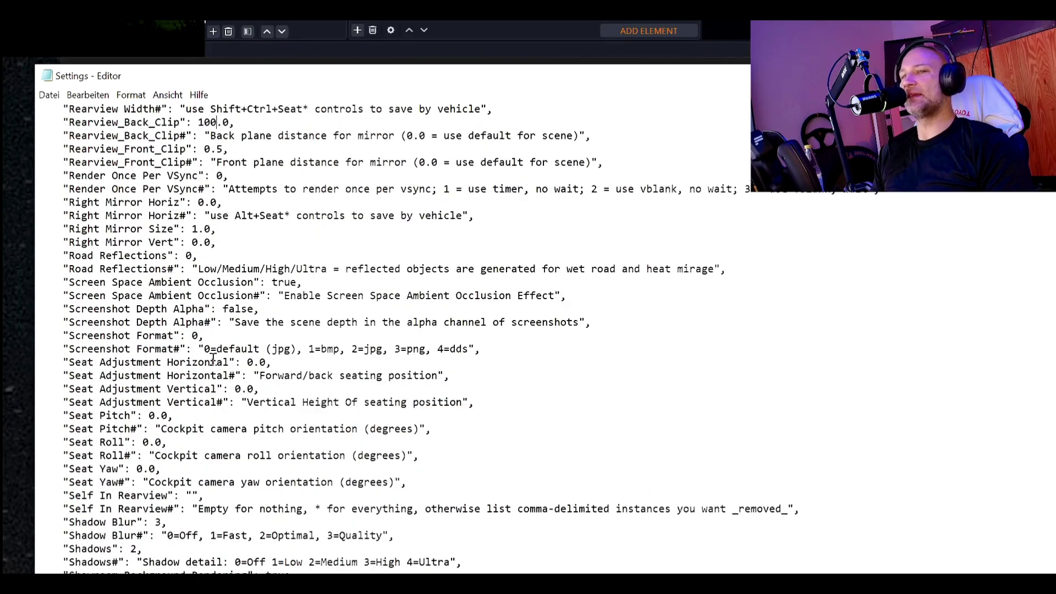
scroll(214, 359, "down", 10)
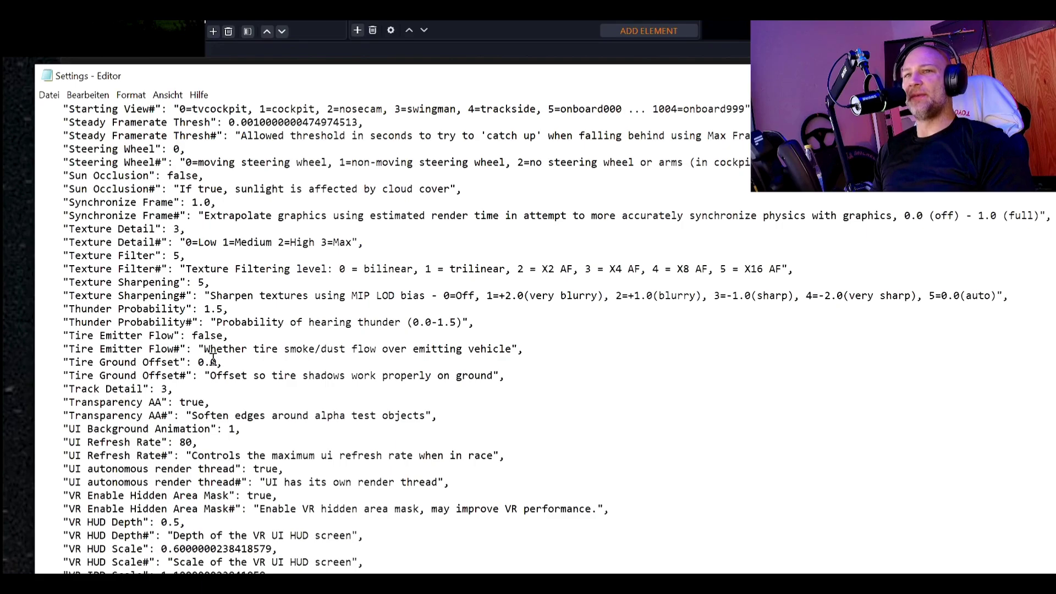
scroll(214, 359, "down", 3)
scroll(213, 359, "down", 6)
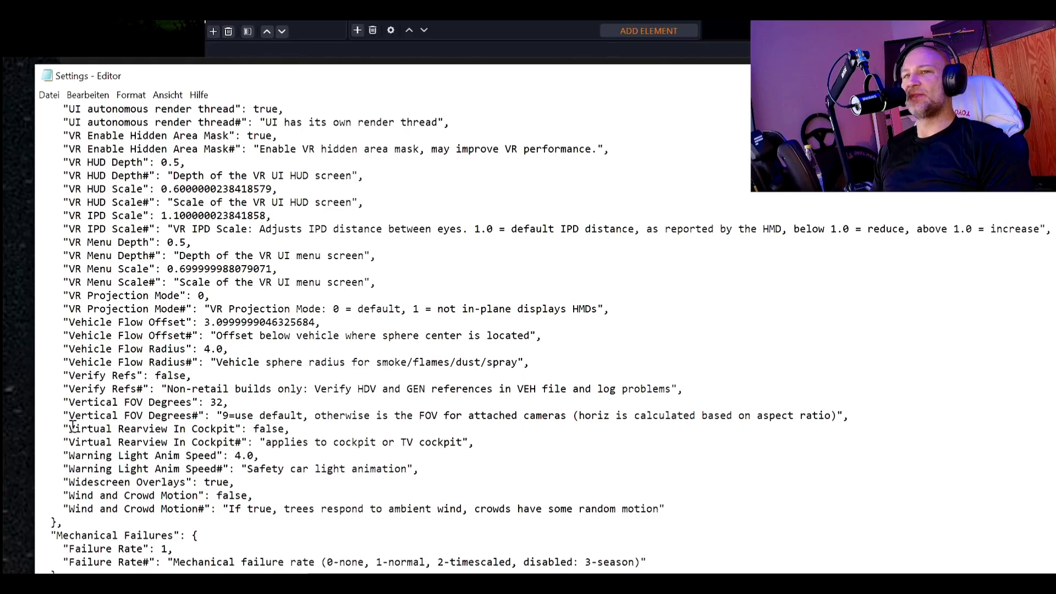
left_click_drag(64, 429, 310, 431)
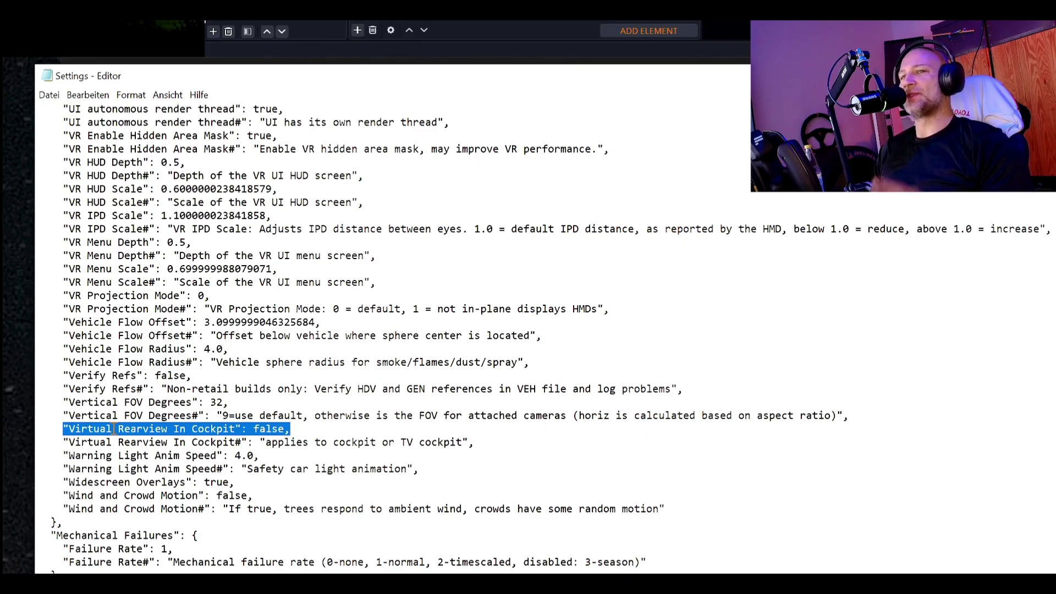
left_click(205, 429)
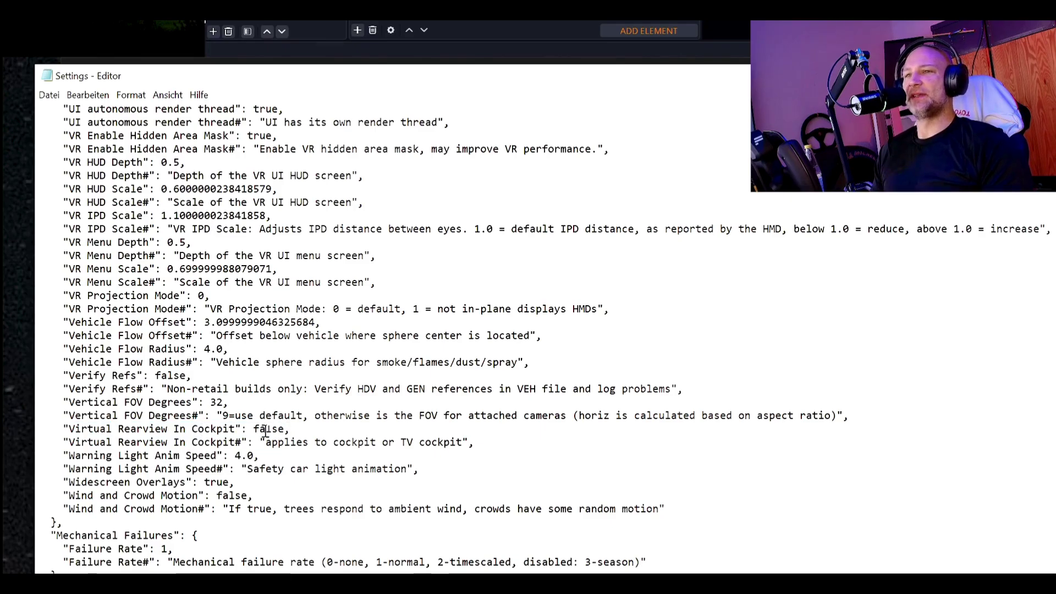
Step: Highlight part of the Virtual Rearview In Cockpit value in the Settings file, then clear the selection
left_click_drag(261, 429, 275, 430)
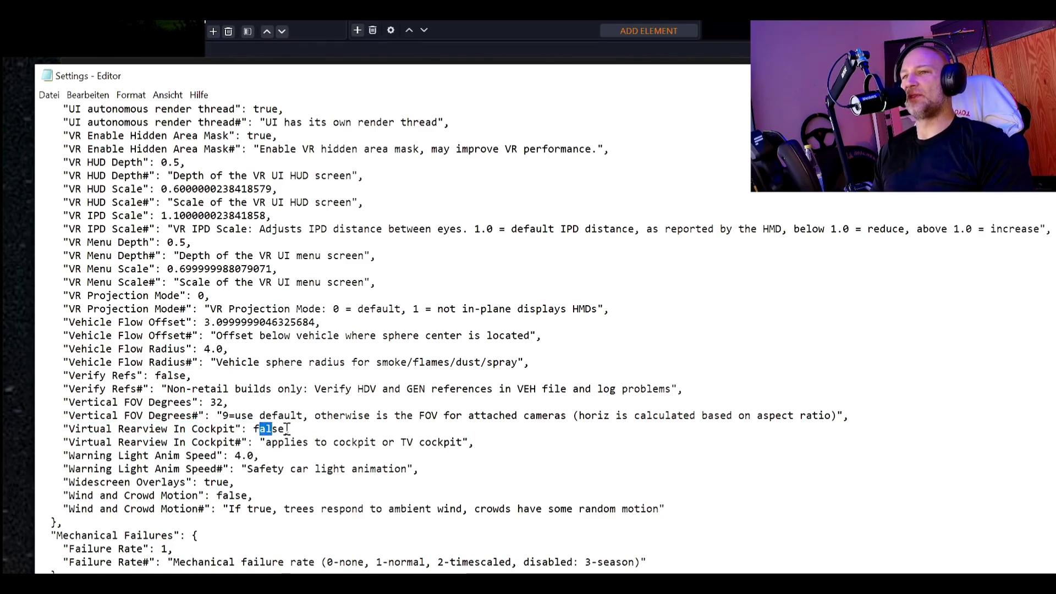
left_click(287, 428)
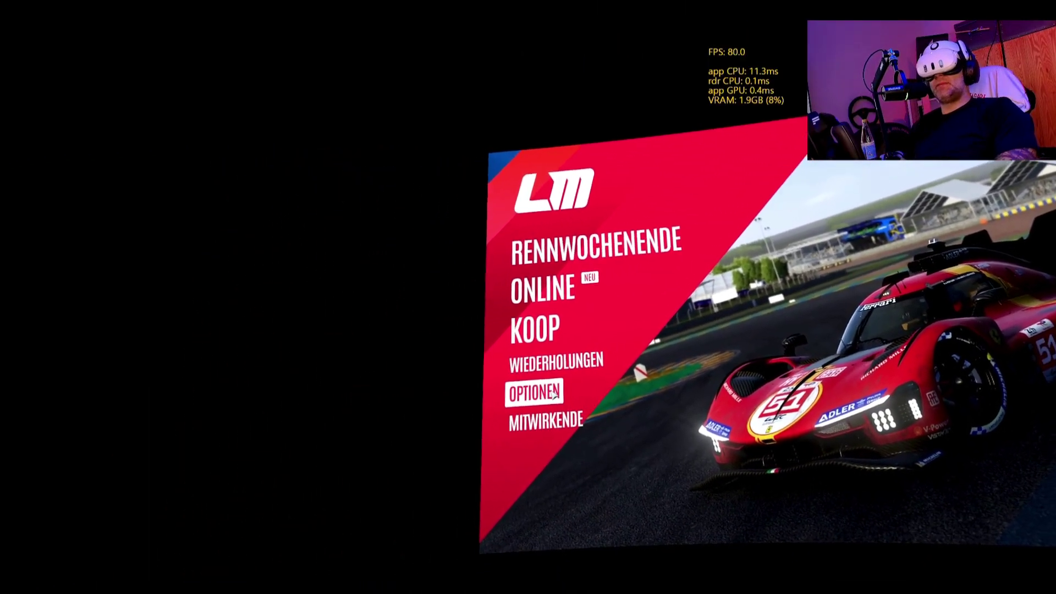
Step: Switch to Le Mans Ultimate, open its graphics options and examine the display settings from Auflösung to VR-Erlebnis spiegeln
left_click(557, 396)
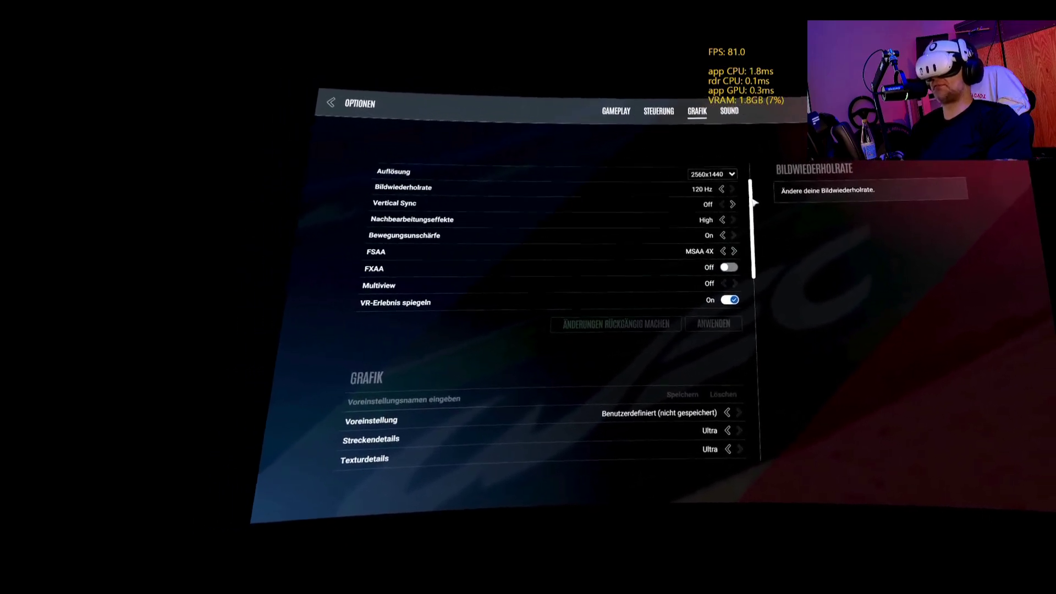
scroll(756, 208, "up", 1)
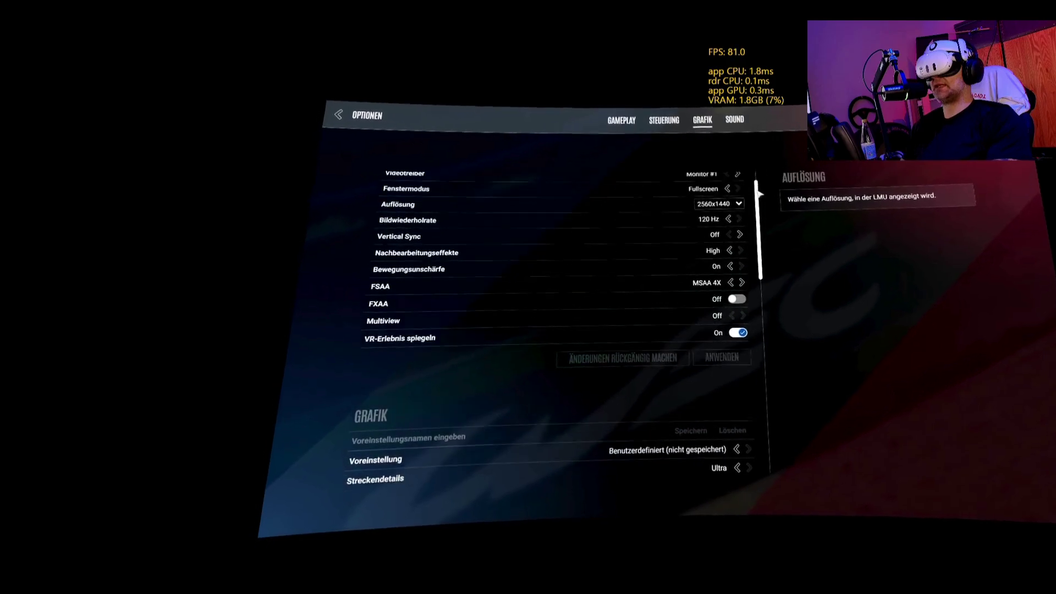
scroll(760, 191, "down", 1)
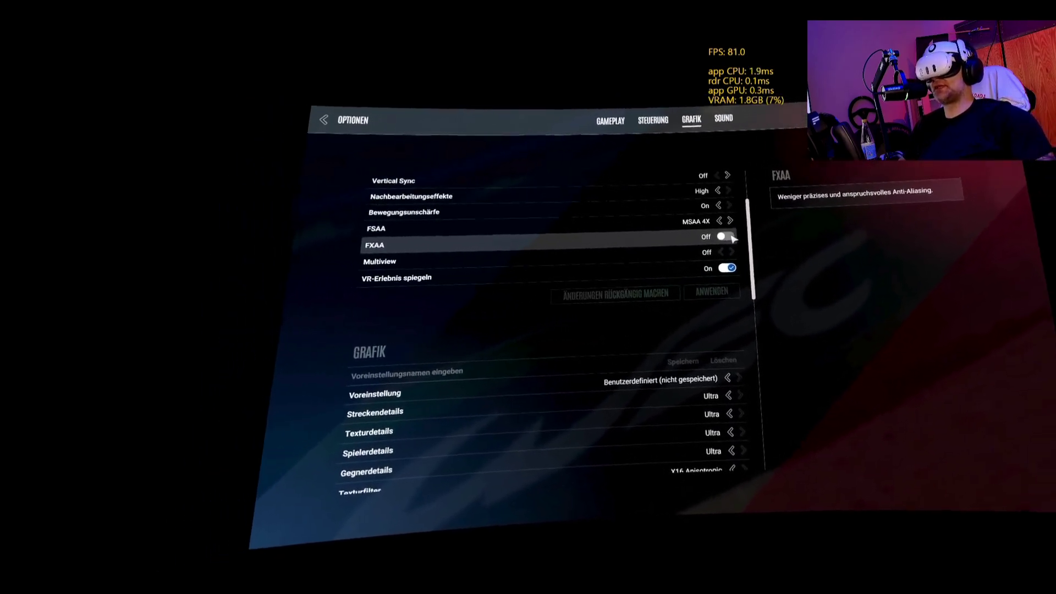
Step: Examine the Grafik detail settings, from Voreinstellung and Streckendetails through Schatten to Umgebungsreflexionen
scroll(786, 250, "down", 3)
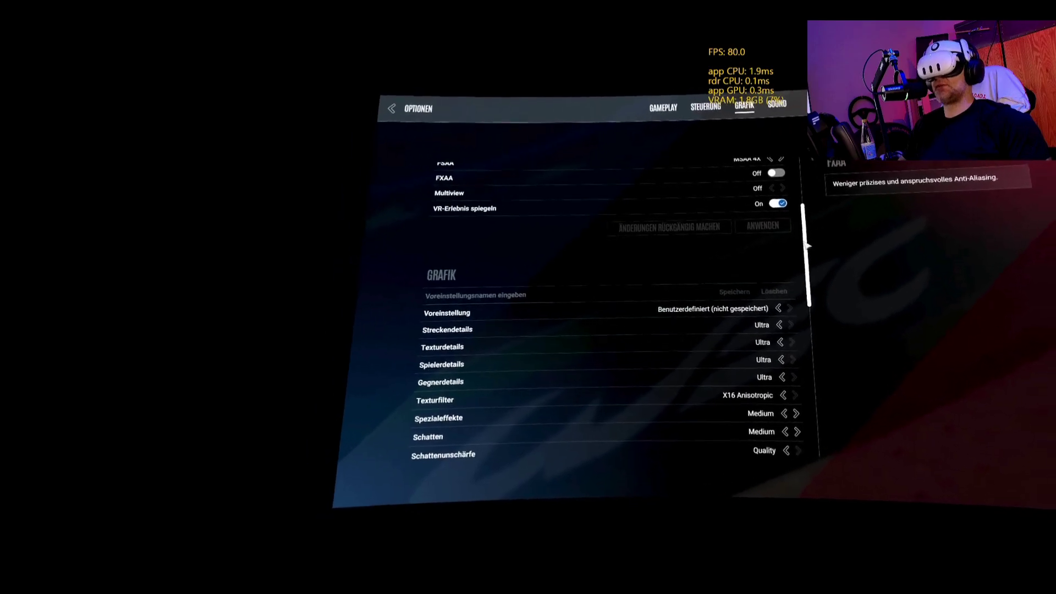
left_click_drag(808, 244, 824, 303)
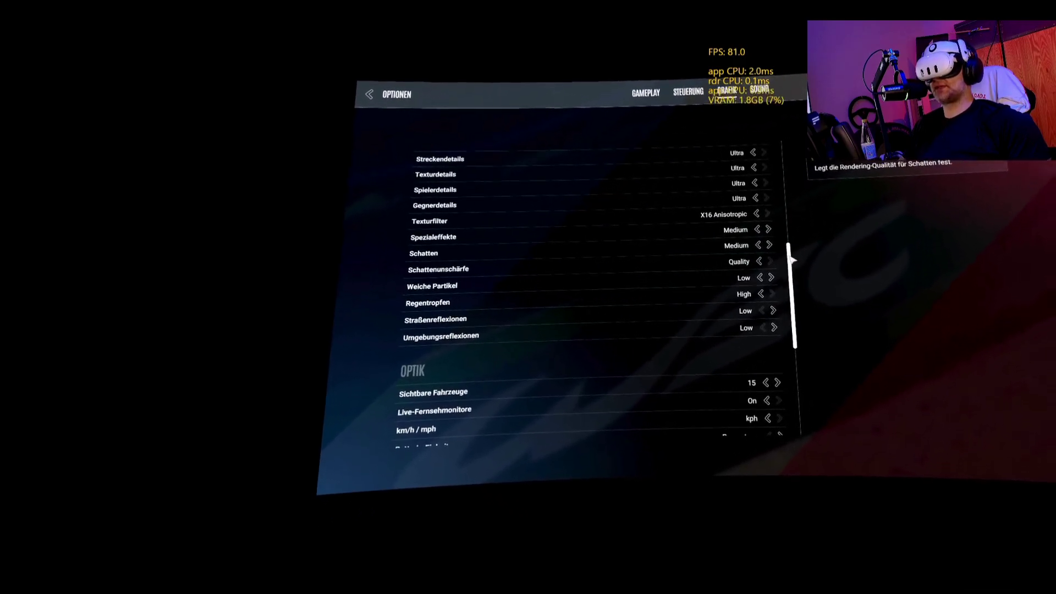
scroll(791, 258, "down", 1)
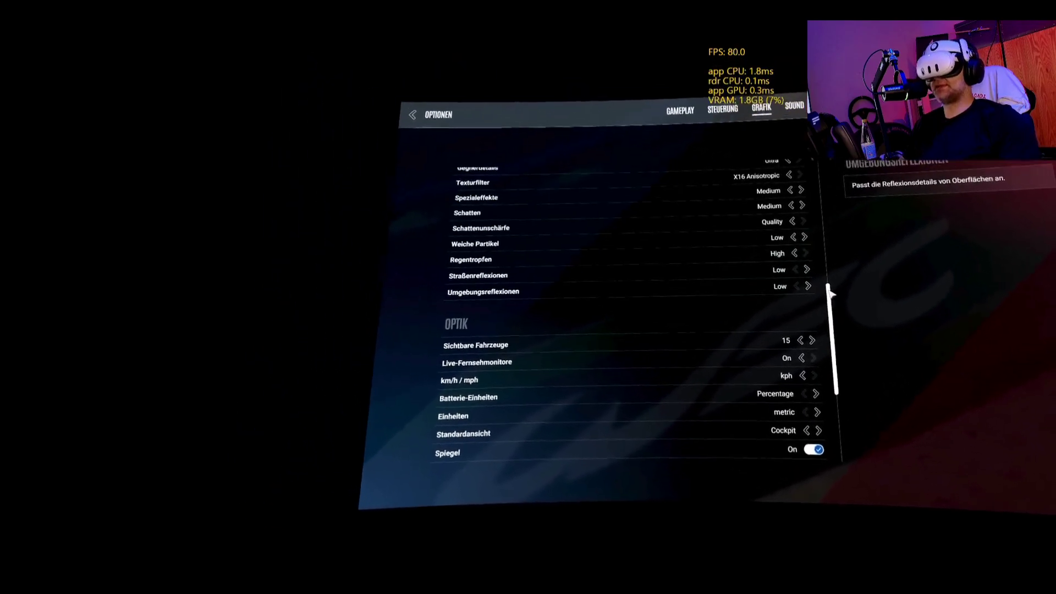
Step: Examine the Optik settings from Sichtbare Fahrzeuge to Horizont stabilisieren and the Virtual Reality scale settings below them
scroll(858, 308, "down", 3)
scroll(865, 316, "down", 3)
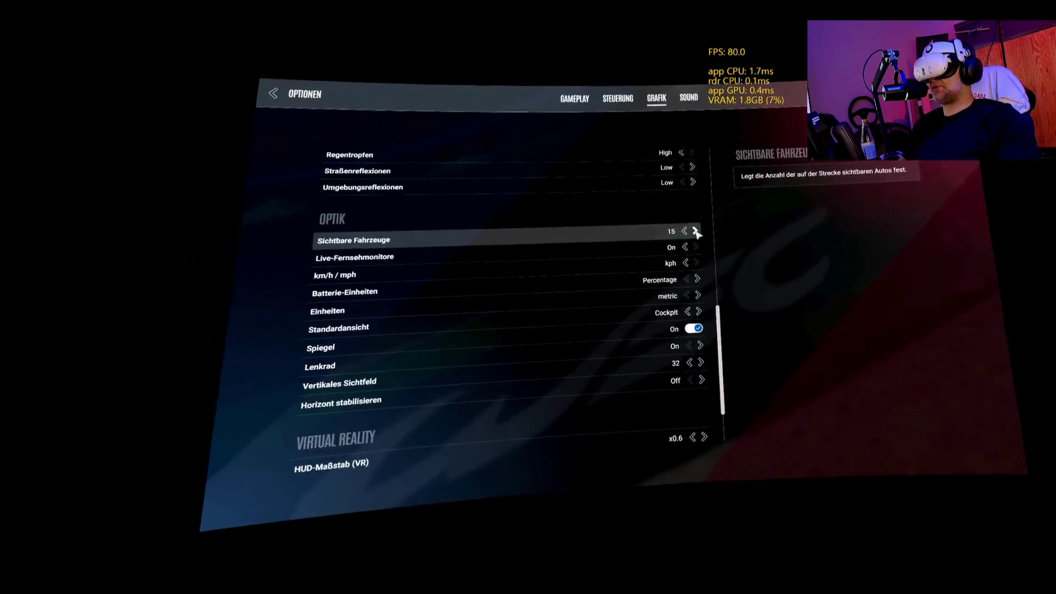
scroll(781, 339, "down", 1)
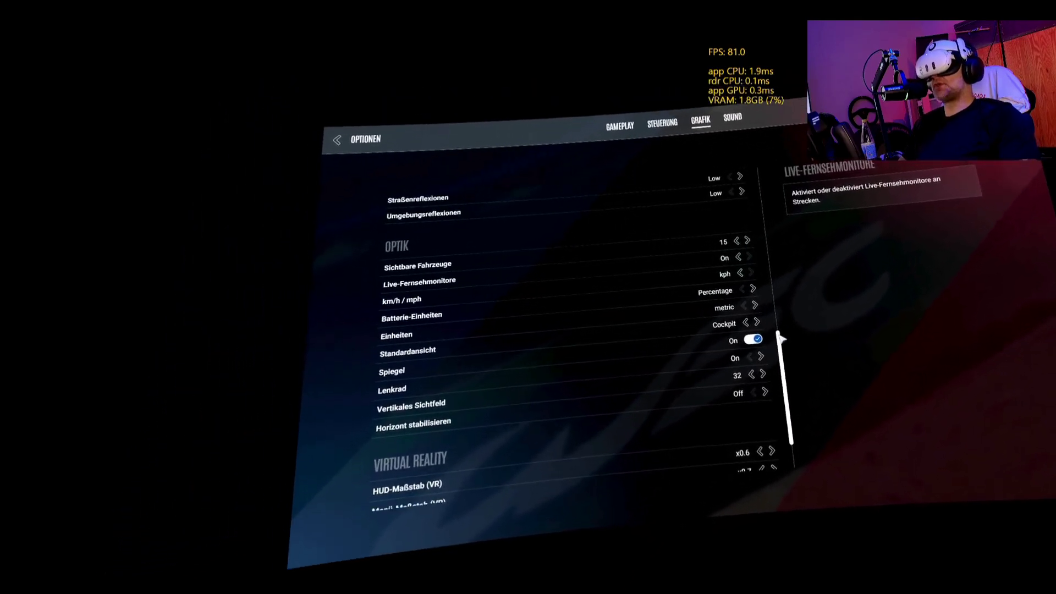
scroll(781, 339, "down", 2)
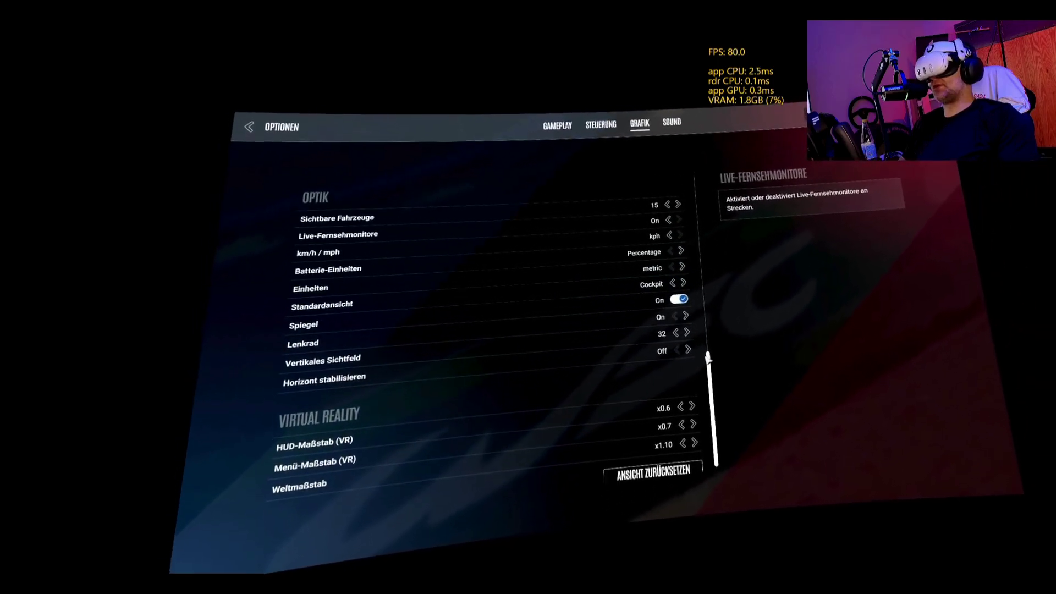